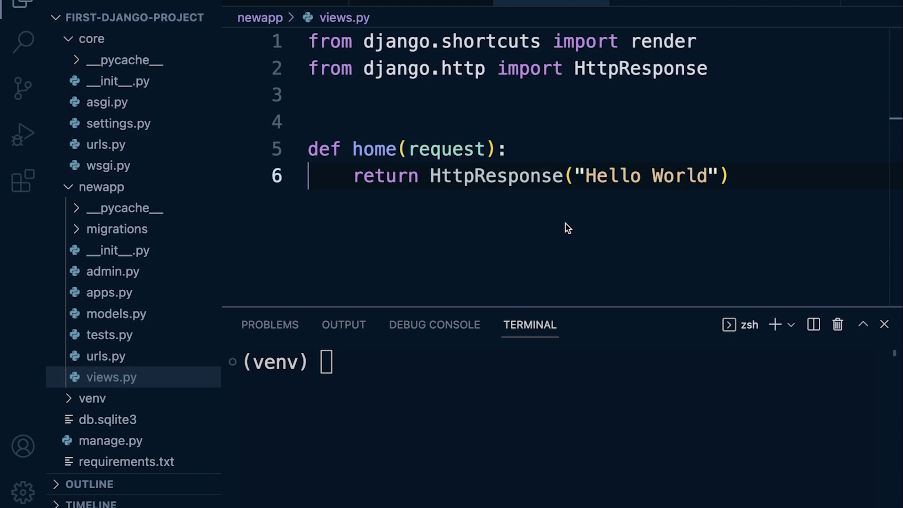
# - Create a new folder named 'templates' inside the newapp folder from the Explorer
pyautogui.doubleClick(111, 189)
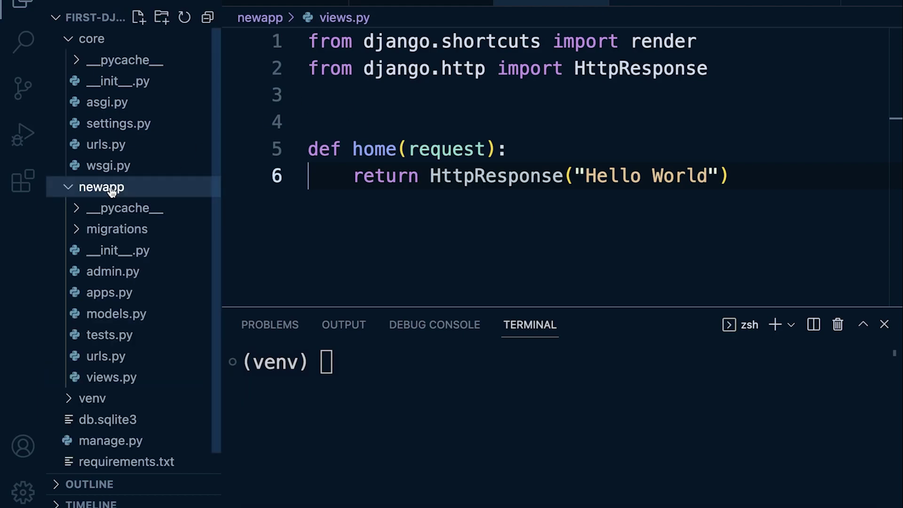
pyautogui.rightClick(110, 190)
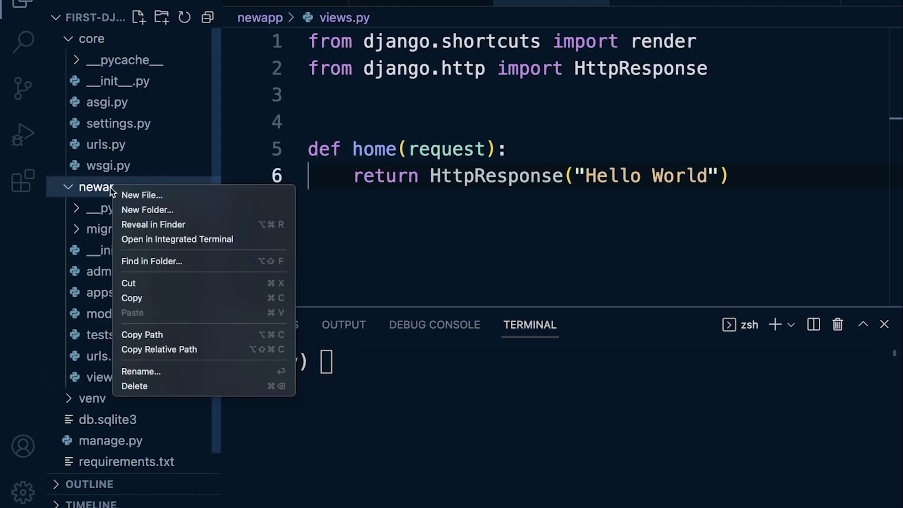
pyautogui.click(146, 209)
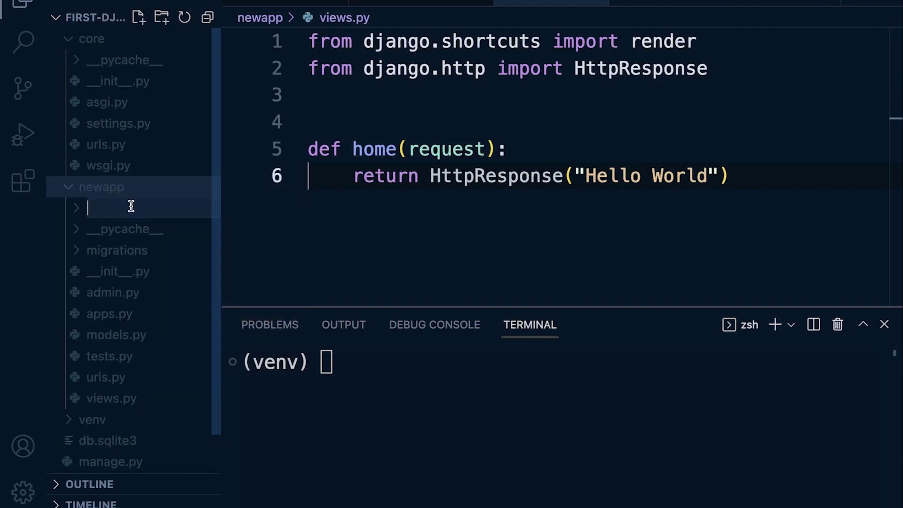
pyautogui.write('template')
pyautogui.write('s')
pyautogui.press('Return')
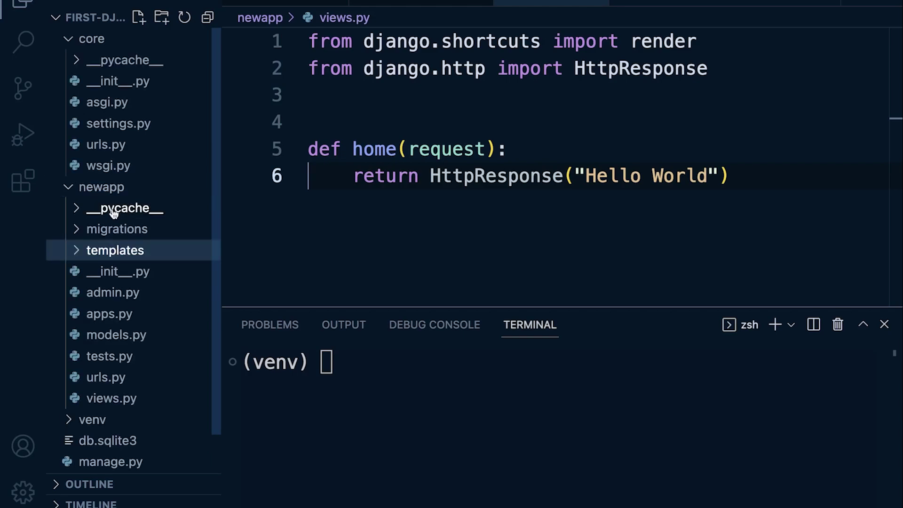
pyautogui.click(80, 254)
pyautogui.click(77, 251)
pyautogui.click(79, 254)
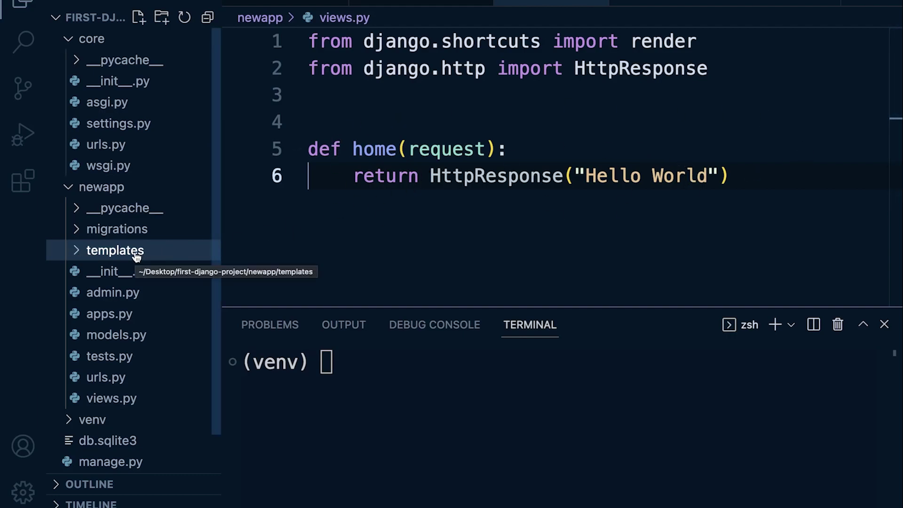
# - Add a new file named 'index.html' inside newapp/templates
pyautogui.rightClick(116, 255)
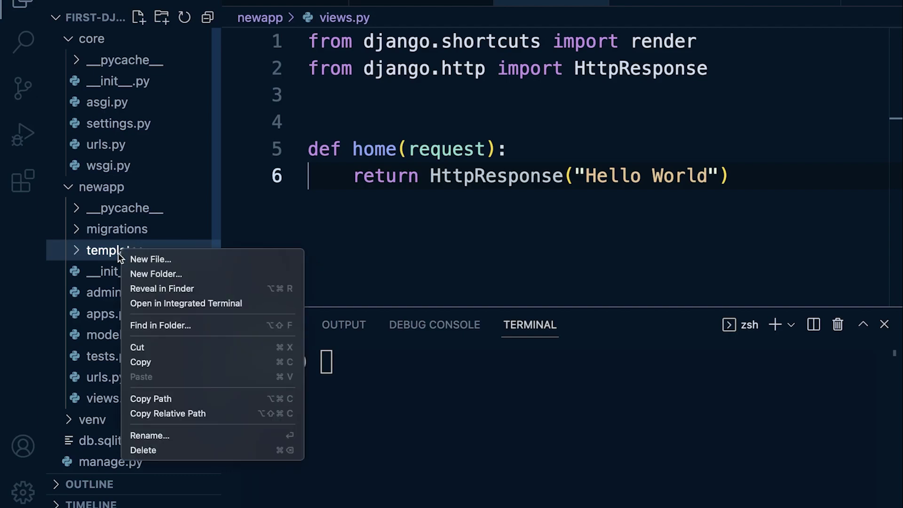
pyautogui.rightClick(97, 256)
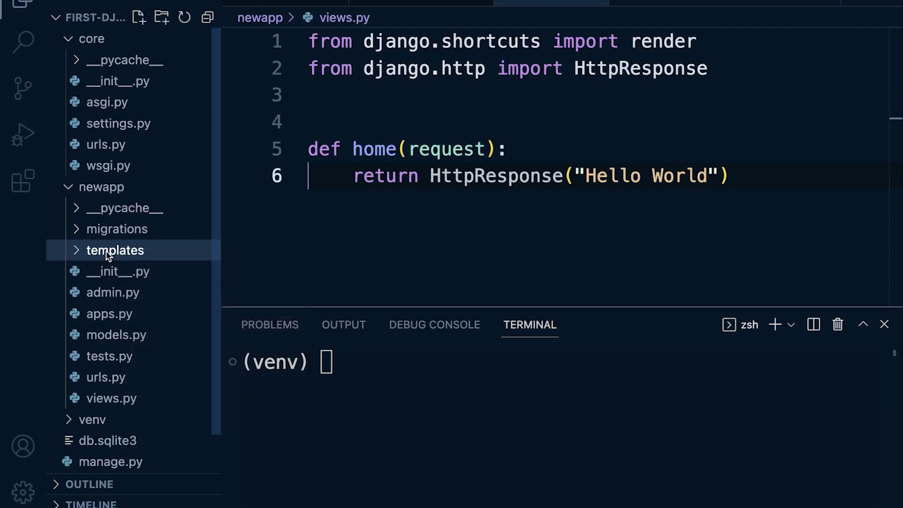
pyautogui.click(157, 260)
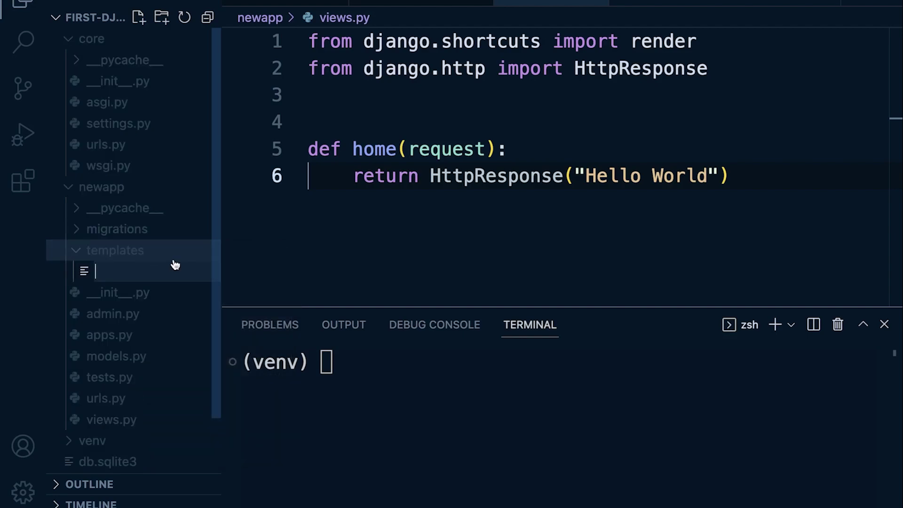
pyautogui.write('index.html')
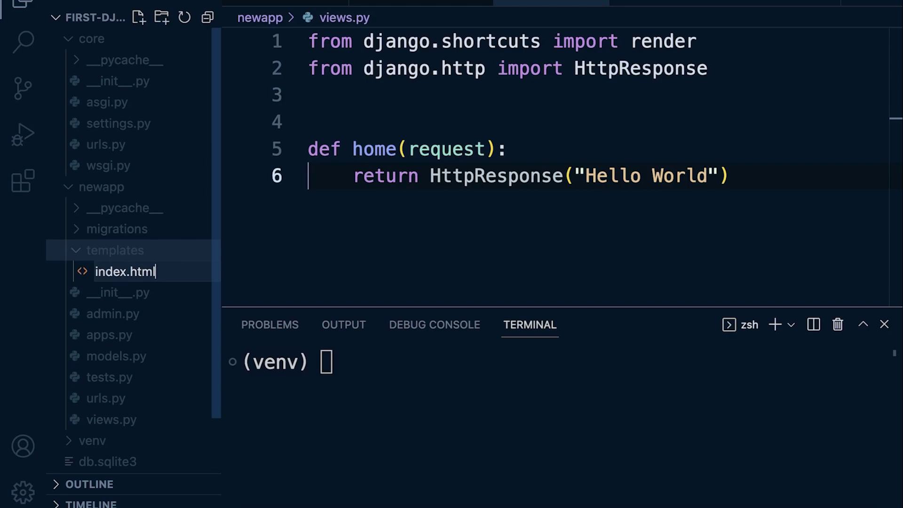
pyautogui.press('Return')
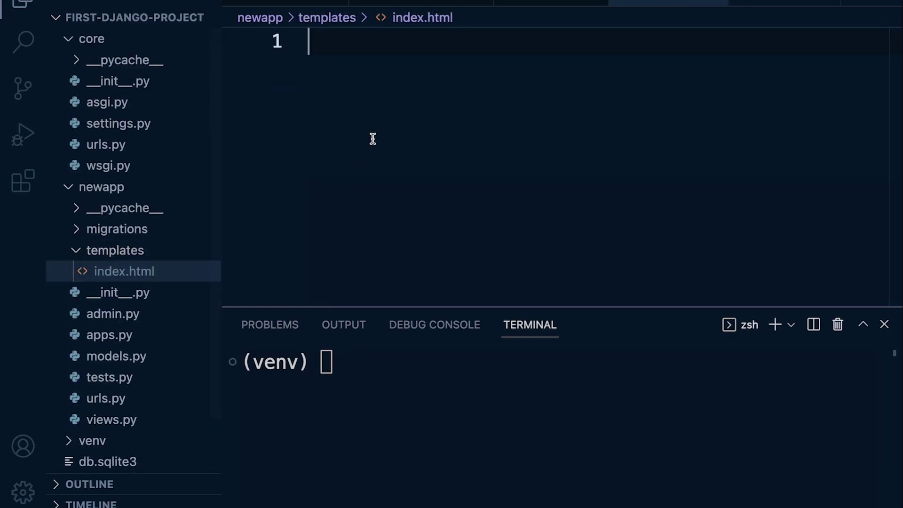
pyautogui.write('<')
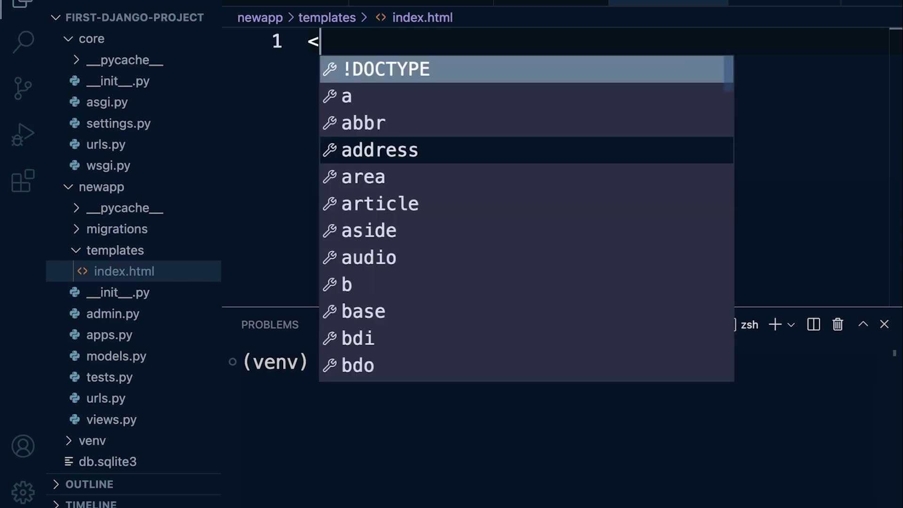
pyautogui.write('html>')
# - Write html and body tags wrapping 'Hello World' in index.html, fix typos, and select the markup
pyautogui.press('Return')
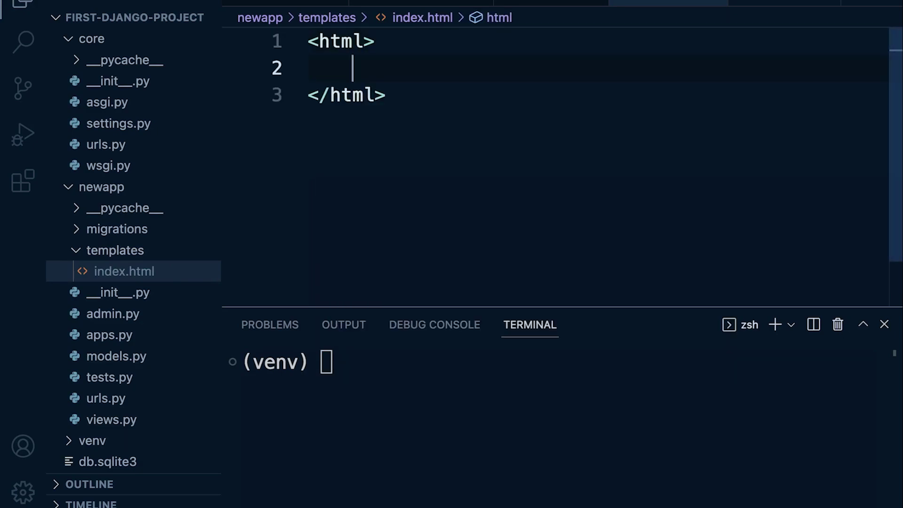
pyautogui.write('<bo')
pyautogui.press('Return')
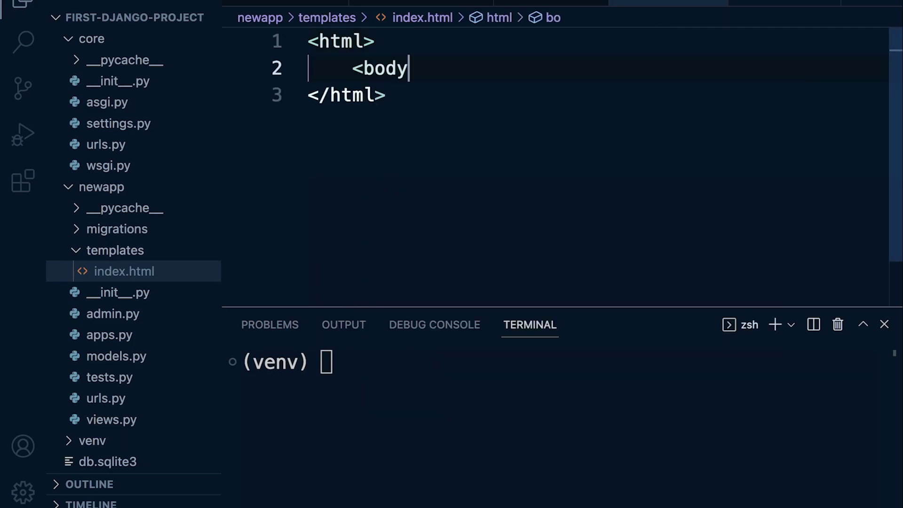
pyautogui.write('>')
pyautogui.press('Return')
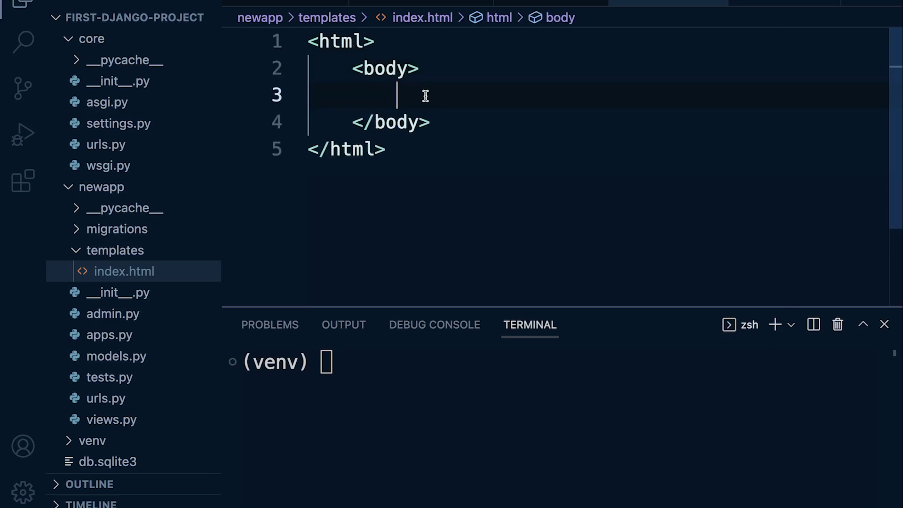
pyautogui.write('Hello')
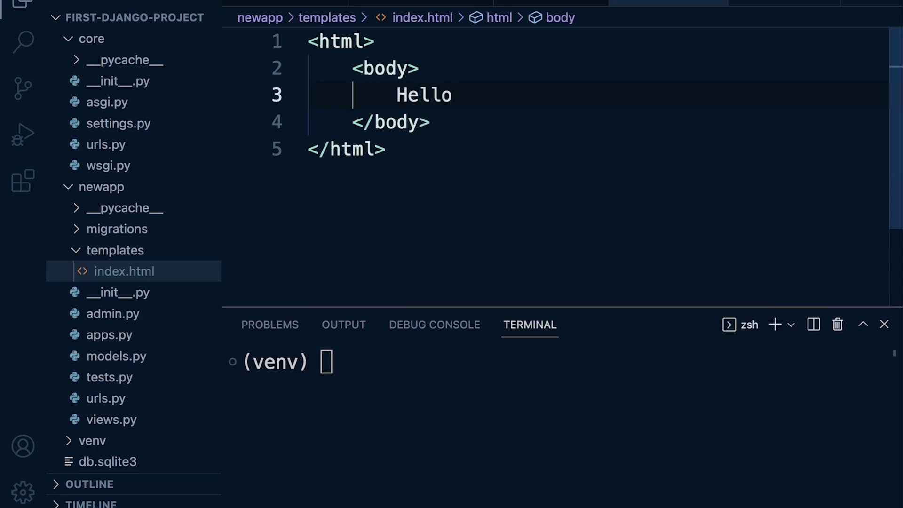
pyautogui.write(' Worlds')
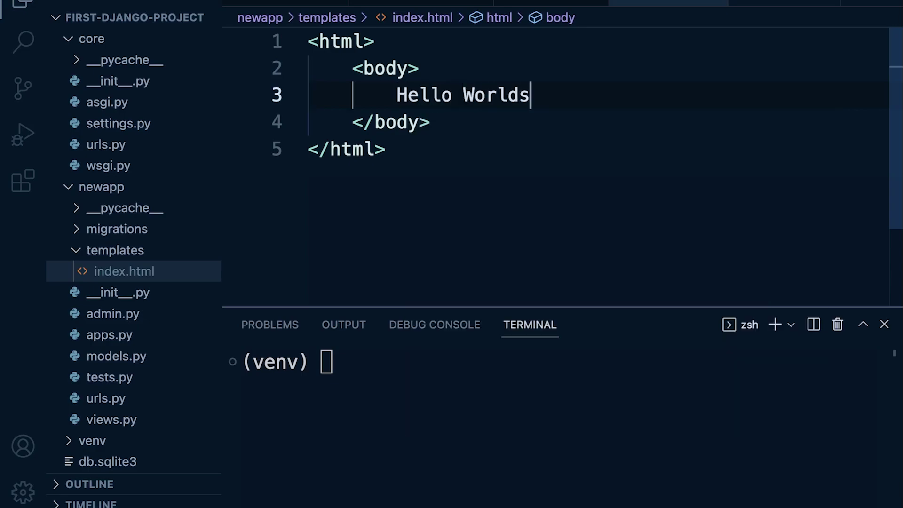
pyautogui.press('BackSpace')
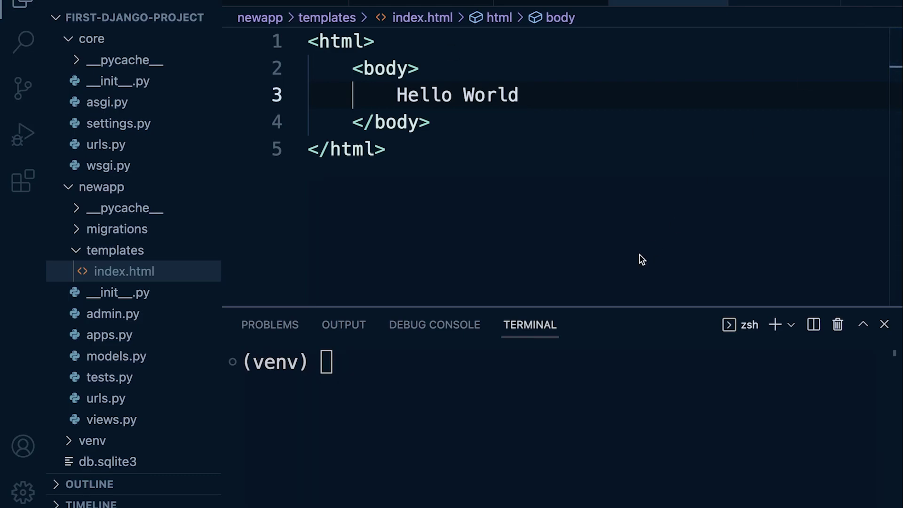
pyautogui.click(416, 145)
pyautogui.moveTo(460, 148); pyautogui.dragTo(288, 55)
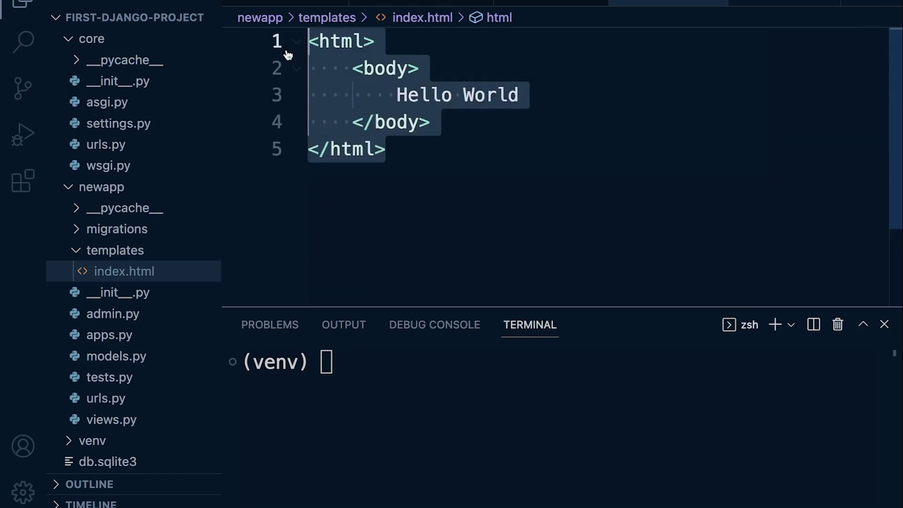